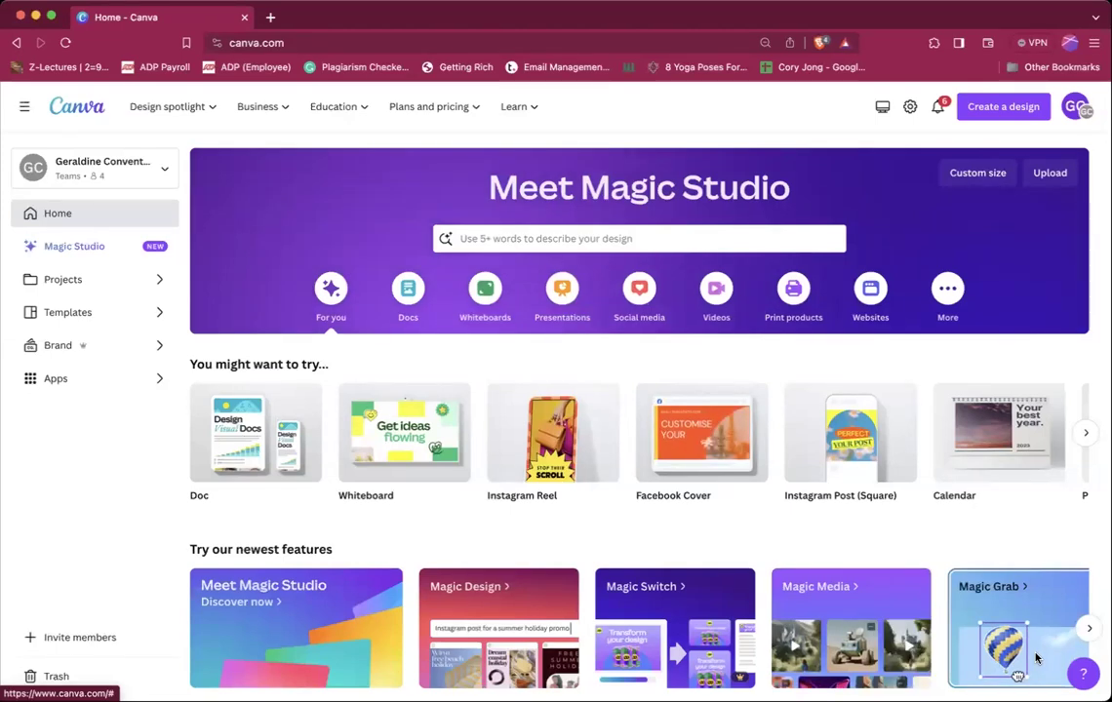
# Create a new blank Canva video design by searching 'video' under Create a design.
pyautogui.click(997, 112)
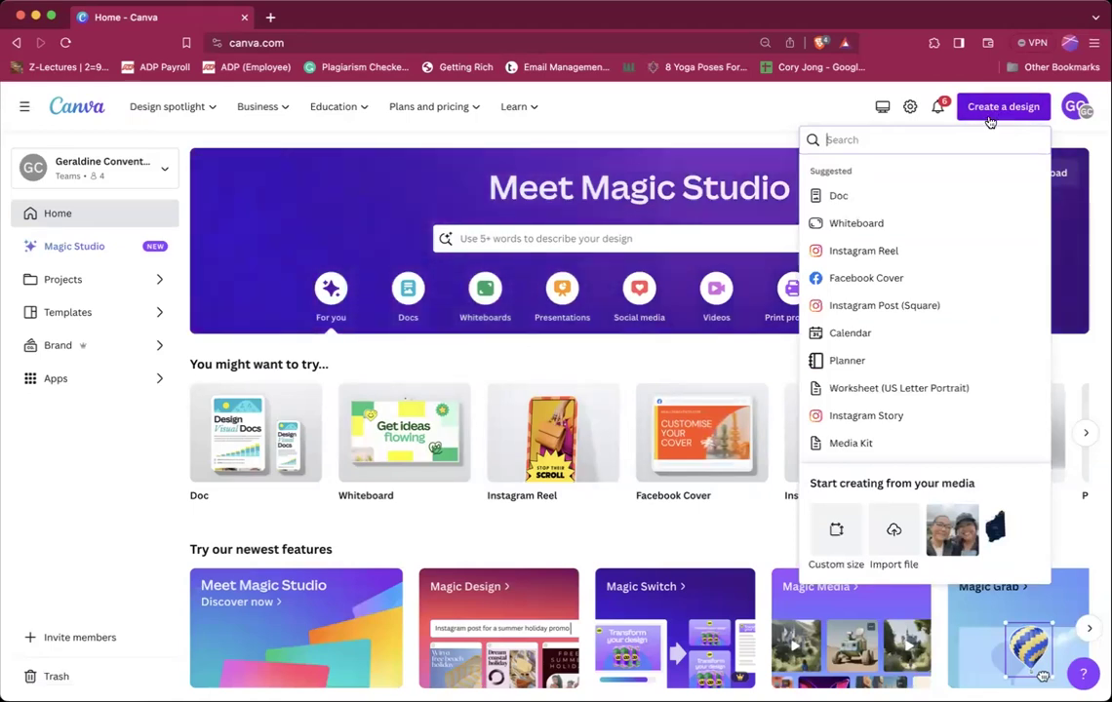
pyautogui.write('video')
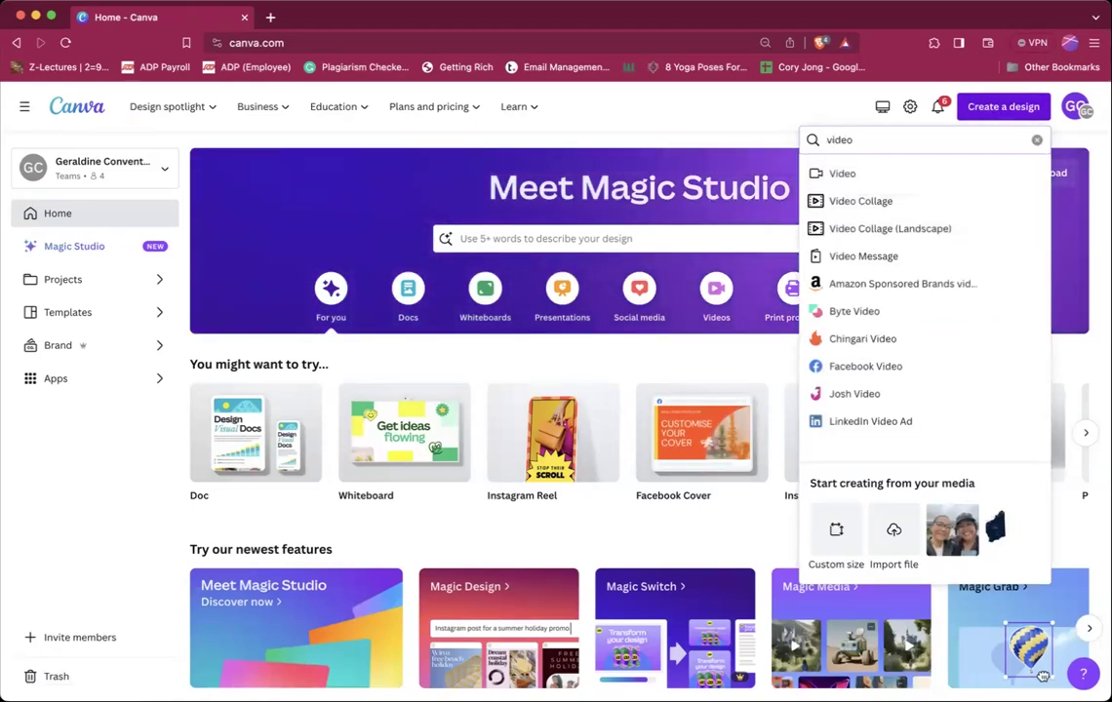
pyautogui.click(932, 176)
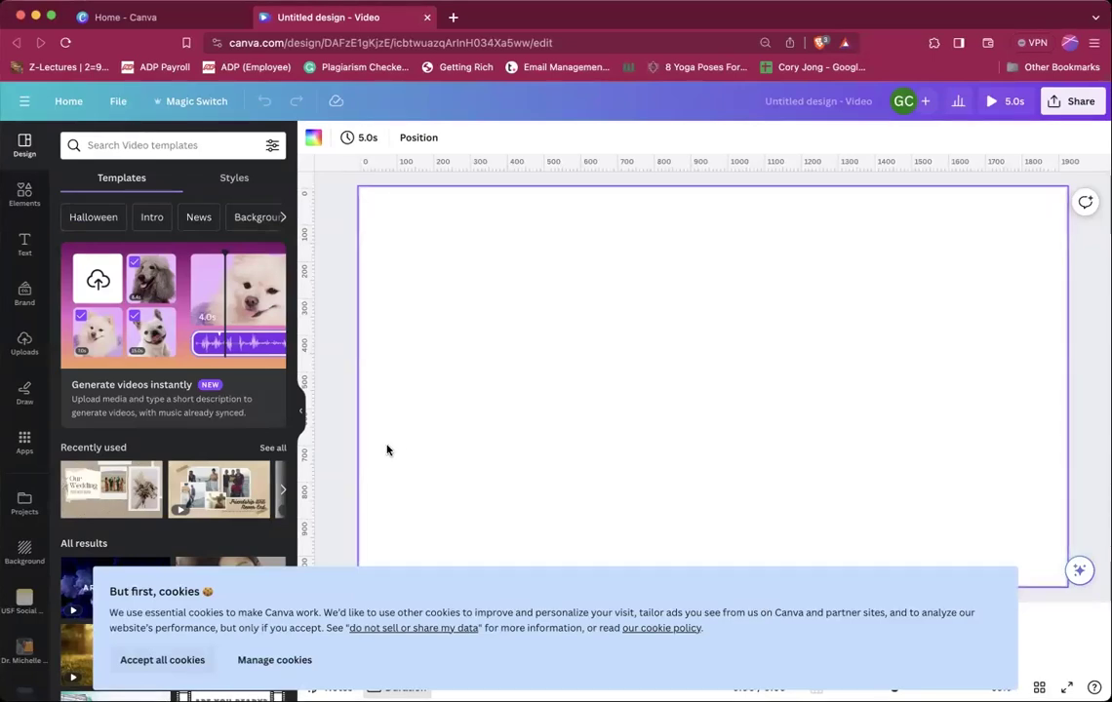
# Show the Videos tab of the Uploads library beside the blank 5.0s page.
pyautogui.click(25, 343)
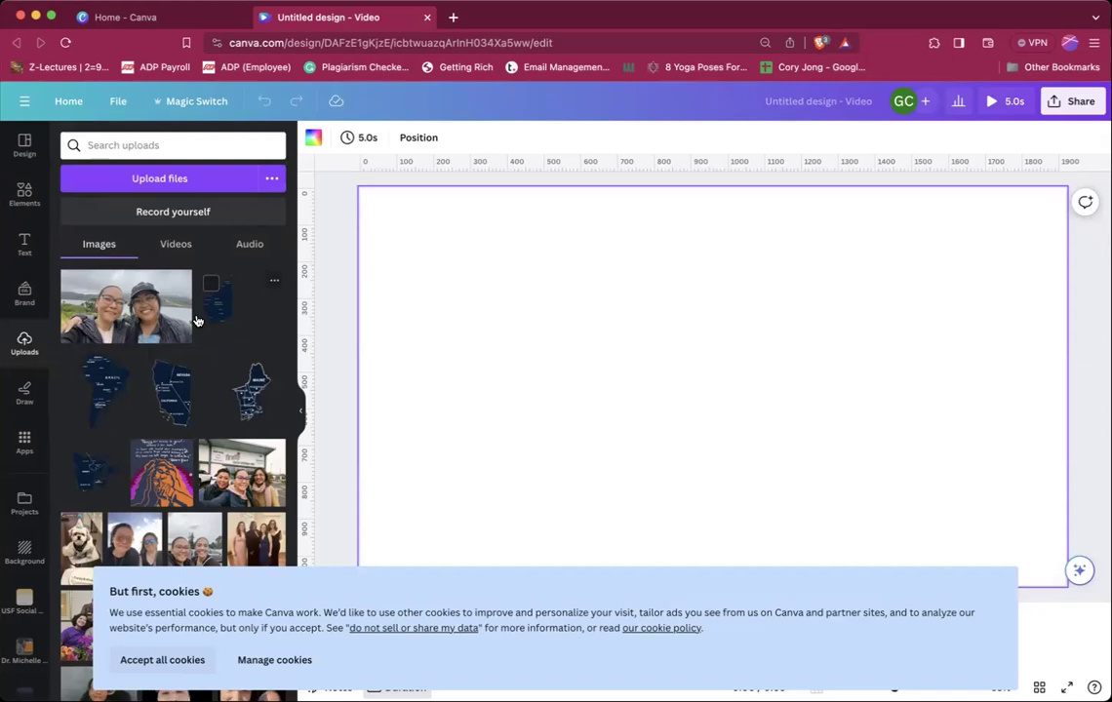
pyautogui.scroll(-1, 196, 321)
pyautogui.scroll(1, 196, 321)
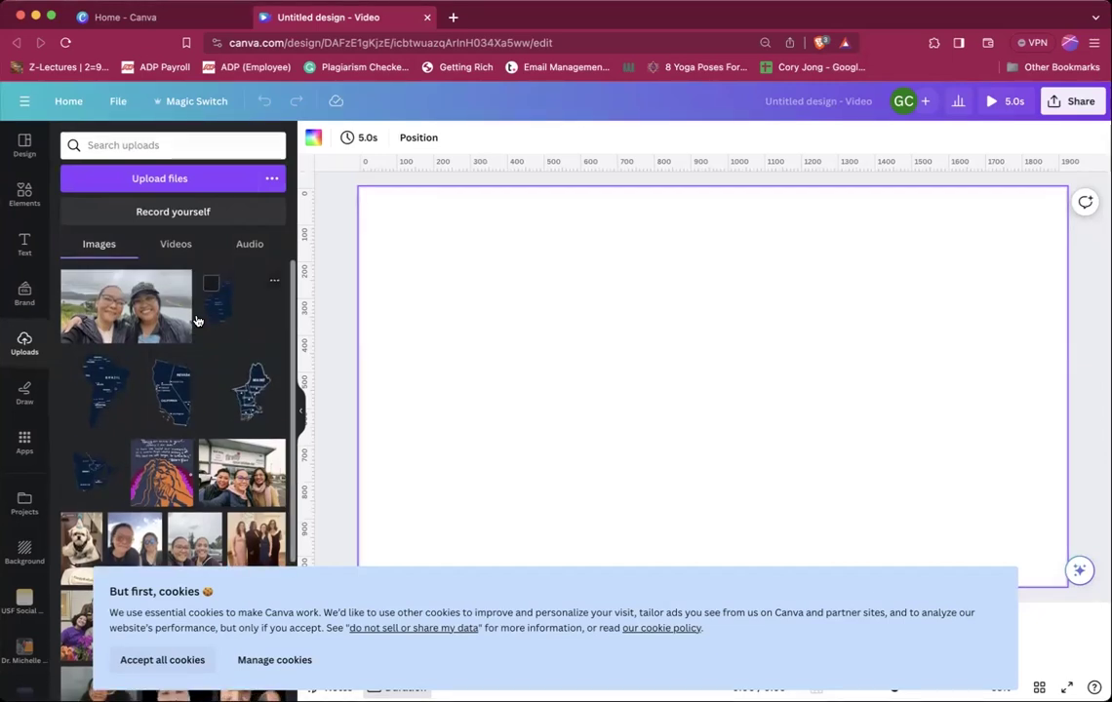
pyautogui.click(190, 248)
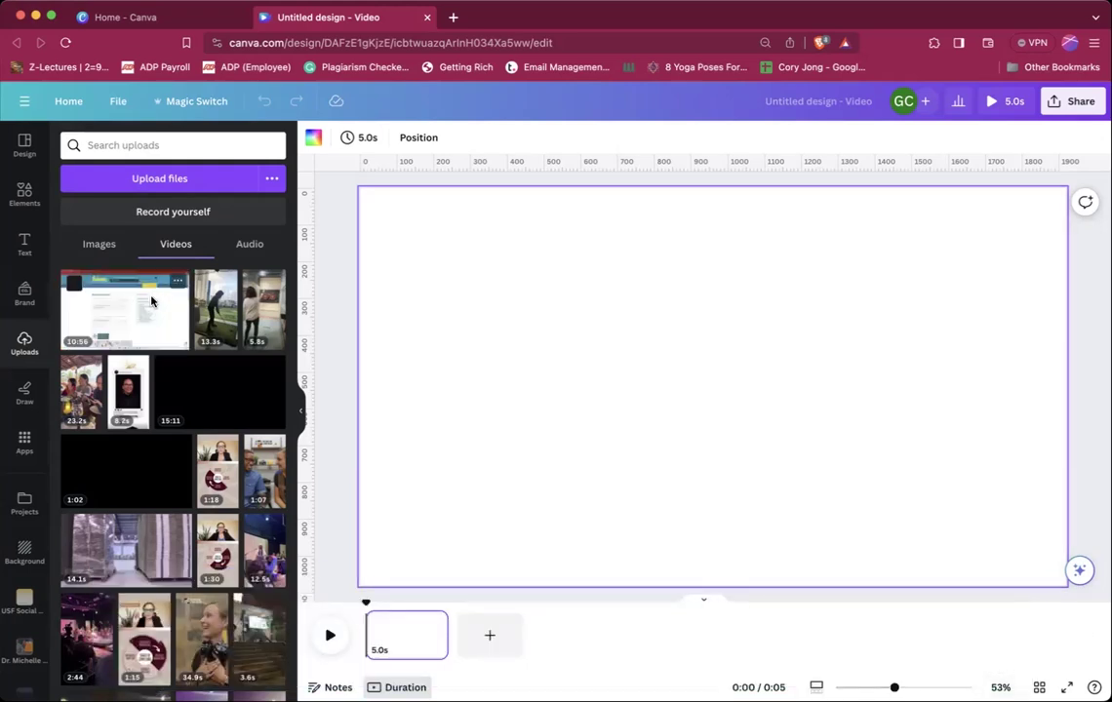
# Add the 10:56 screen recording to the page, enlarged and centred to fill the frame.
pyautogui.moveTo(152, 302); pyautogui.dragTo(430, 209)
pyautogui.moveTo(863, 505); pyautogui.dragTo(1098, 595)
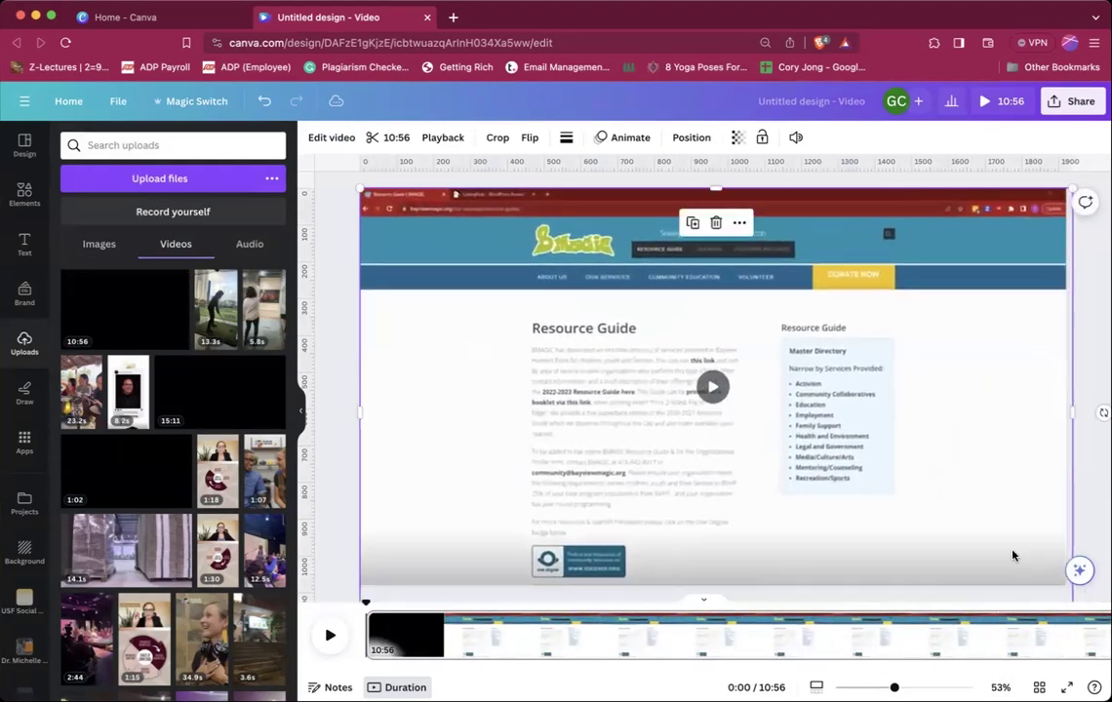
pyautogui.moveTo(1008, 533); pyautogui.dragTo(1007, 516)
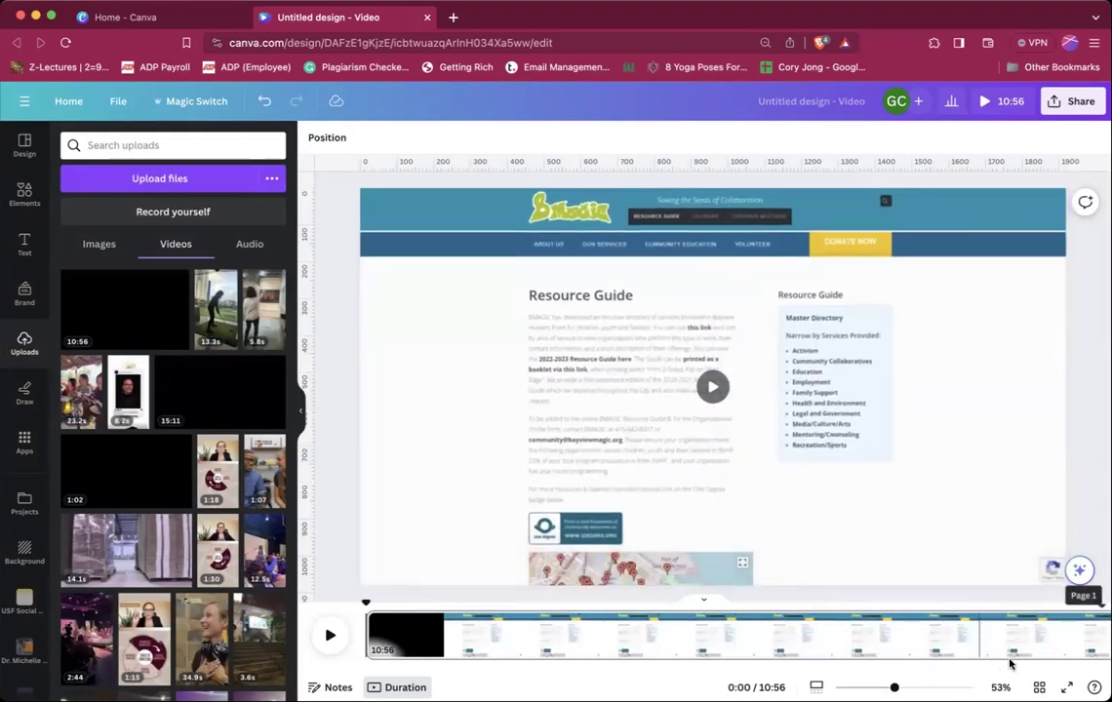
# Set the timeline playhead to 0:18 in the video.
pyautogui.click(622, 645)
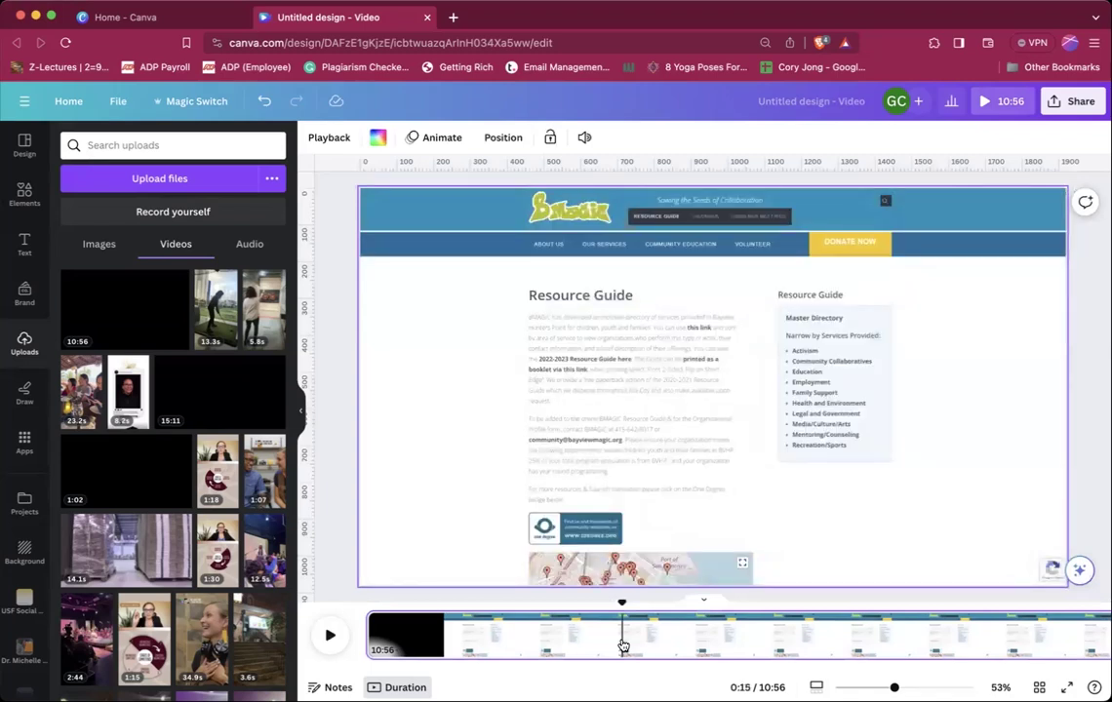
pyautogui.click(430, 645)
pyautogui.click(674, 645)
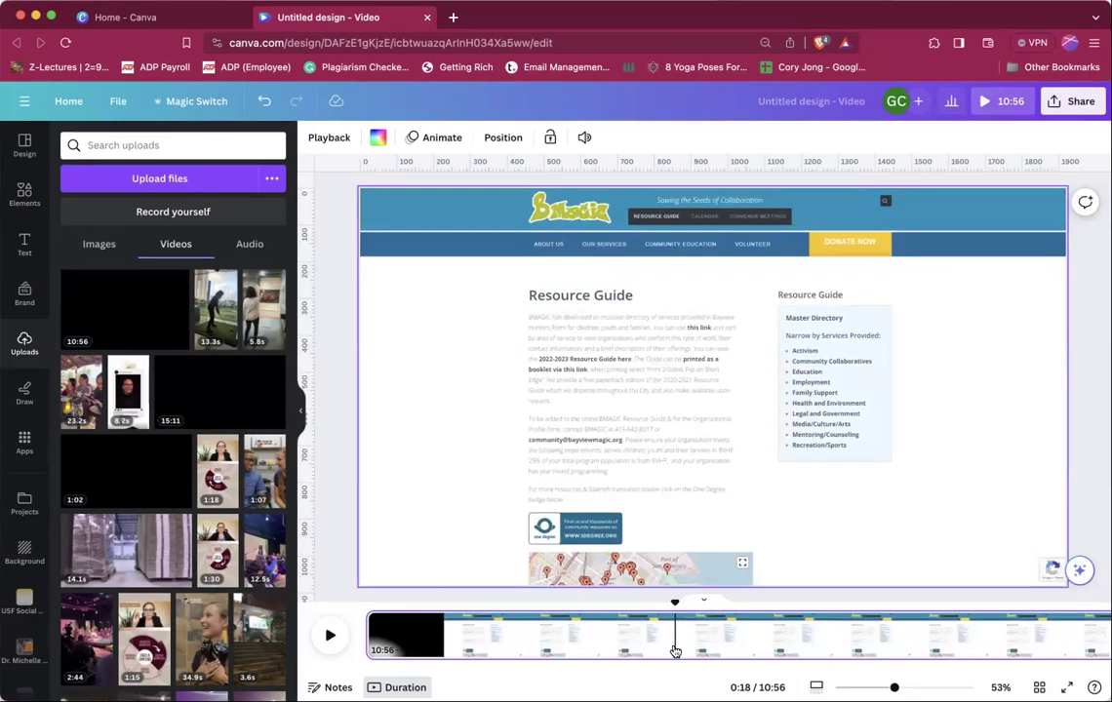
# Split the video page at 0:18 into 18.7s and 10:38 pages, then select the first page.
pyautogui.rightClick(674, 651)
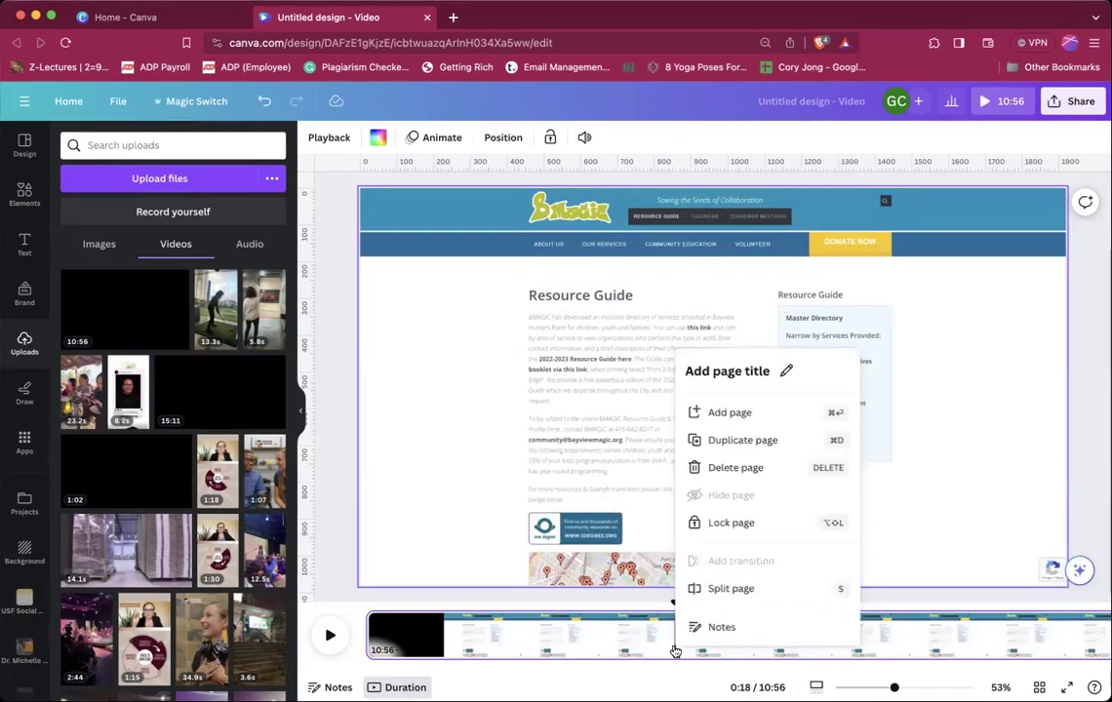
pyautogui.click(711, 597)
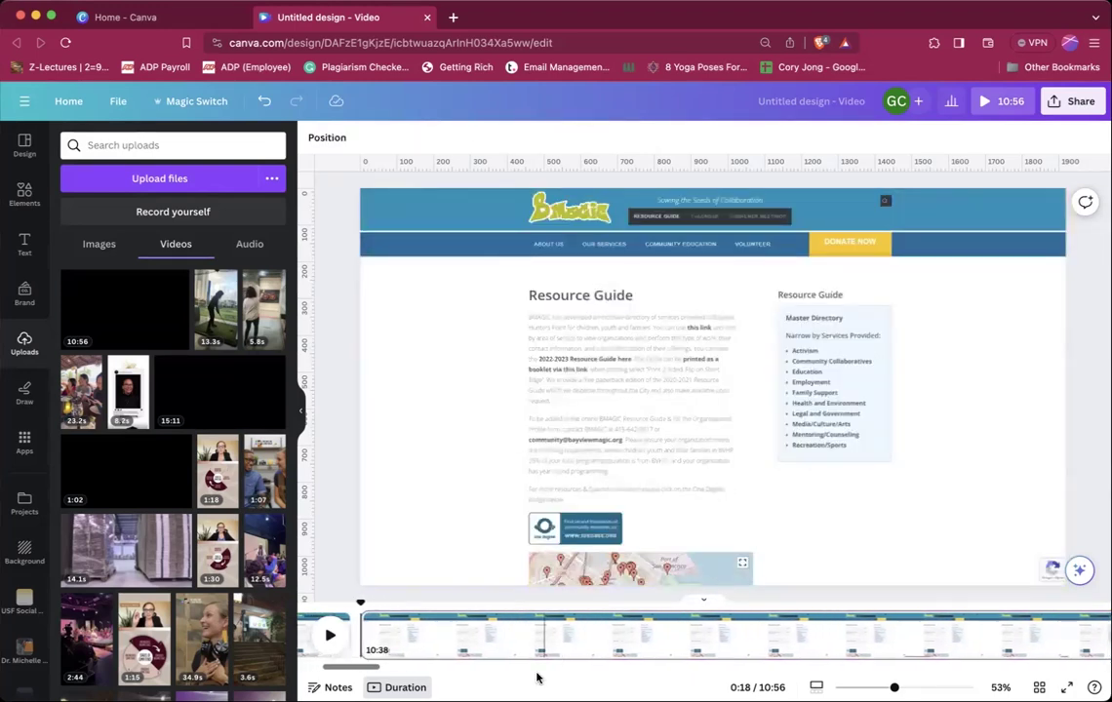
pyautogui.hscroll(-5, 555, 654)
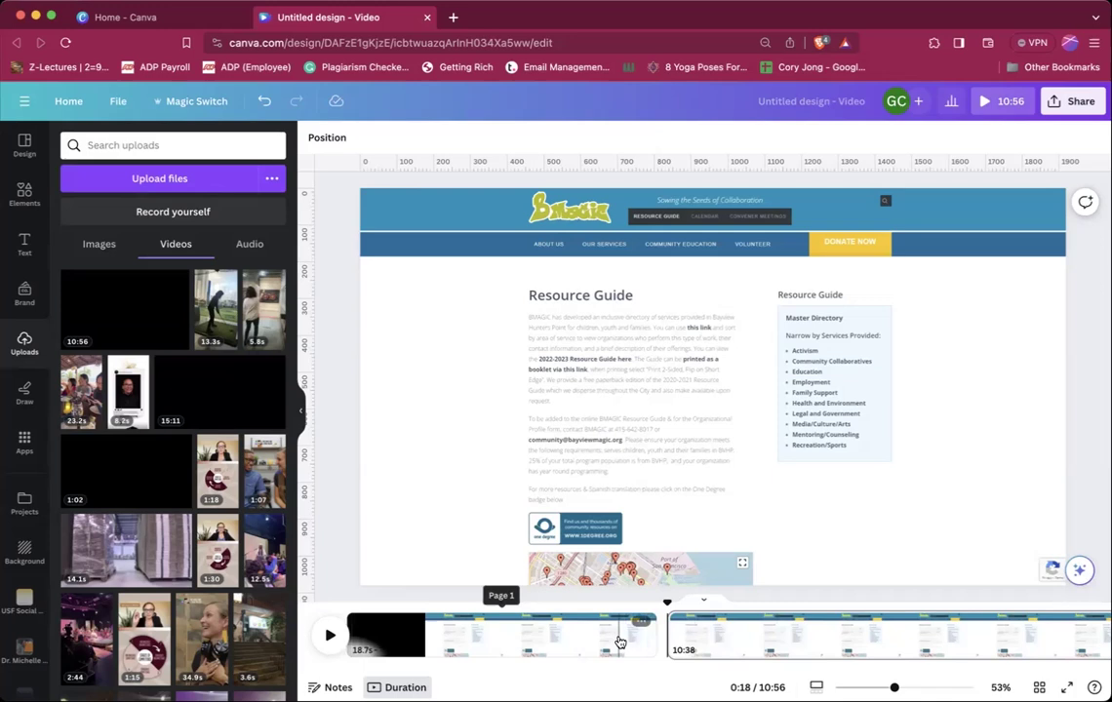
pyautogui.click(619, 643)
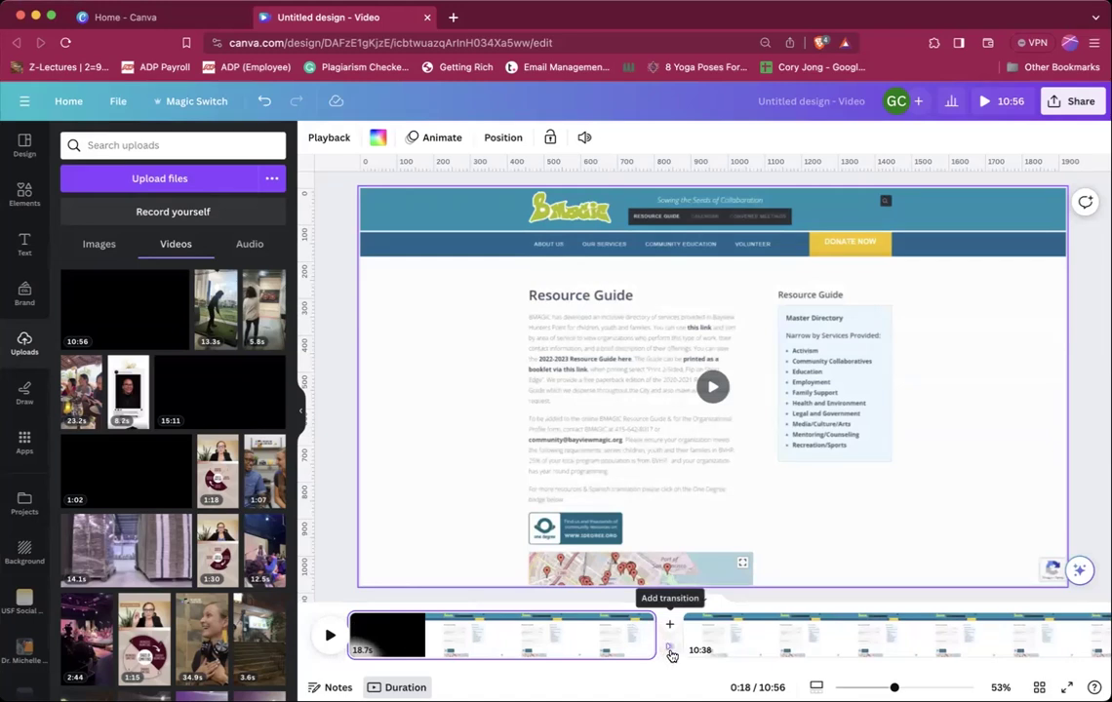
# Join the two pages with a 0.5-second Dissolve transition.
pyautogui.click(670, 651)
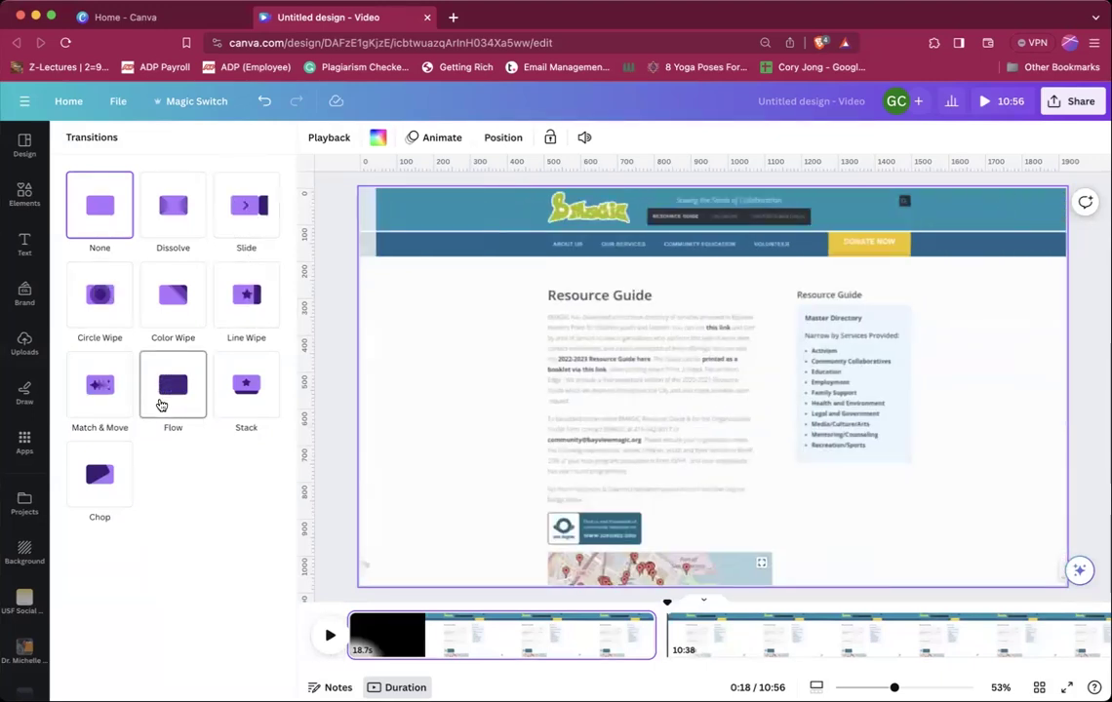
pyautogui.click(162, 222)
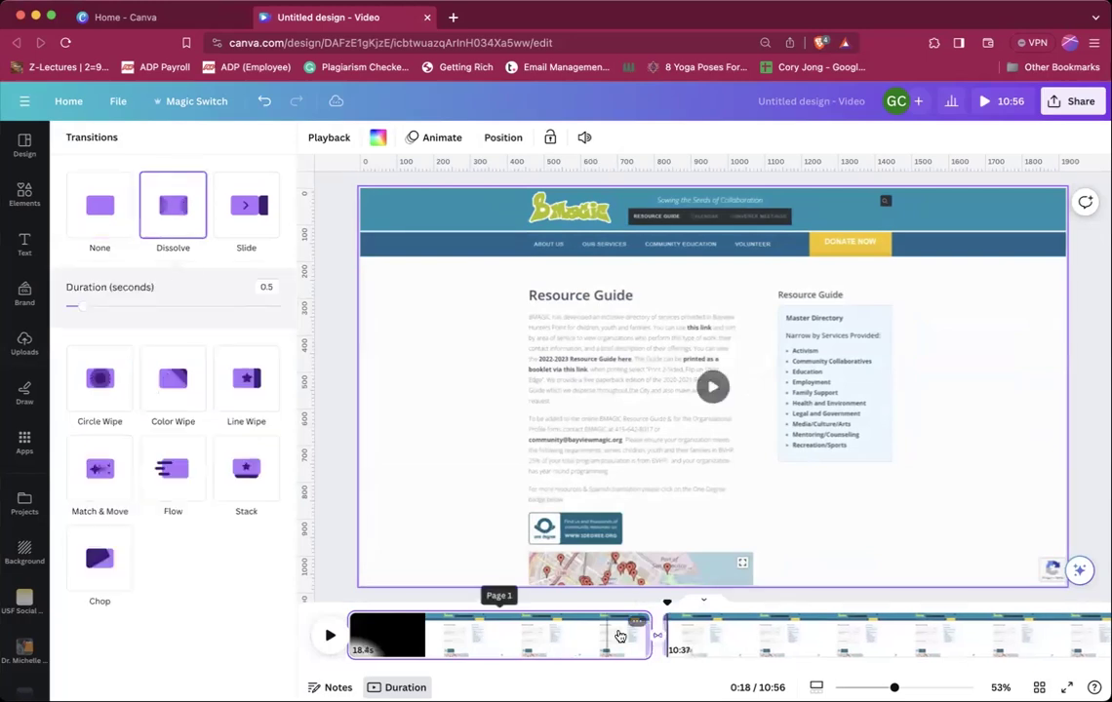
pyautogui.click(677, 640)
pyautogui.click(678, 642)
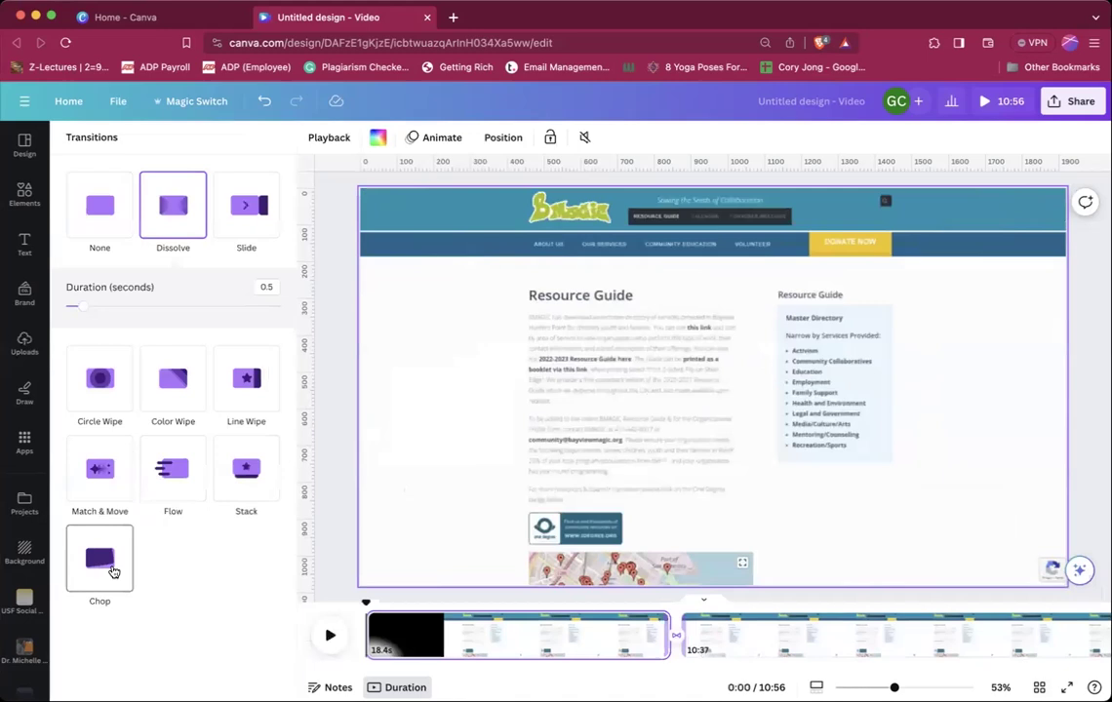
pyautogui.click(100, 205)
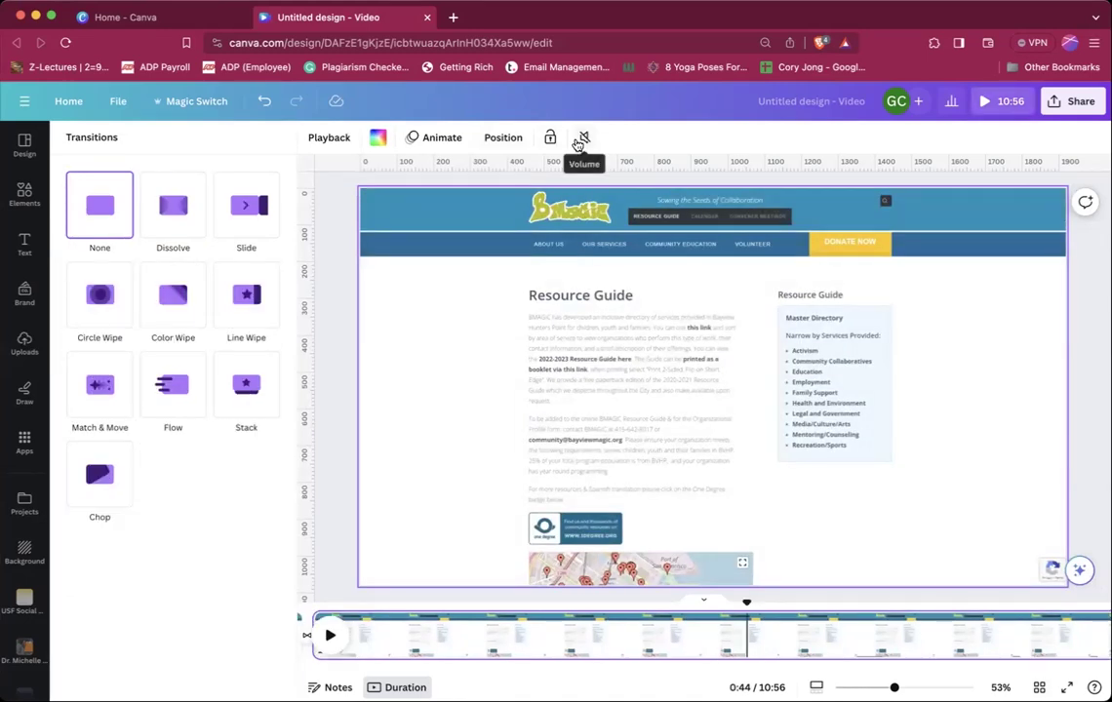
# Mute the page's video volume to 0 and show the uploaded videos library again.
pyautogui.click(578, 141)
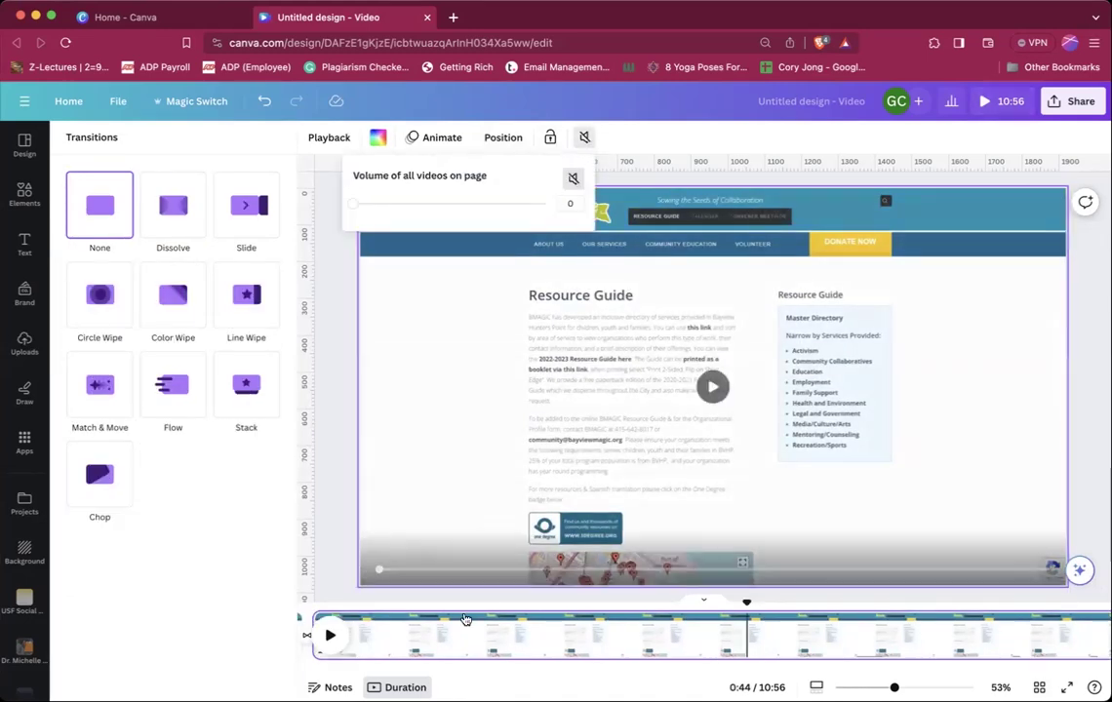
pyautogui.moveTo(357, 204); pyautogui.dragTo(484, 223)
pyautogui.click(573, 179)
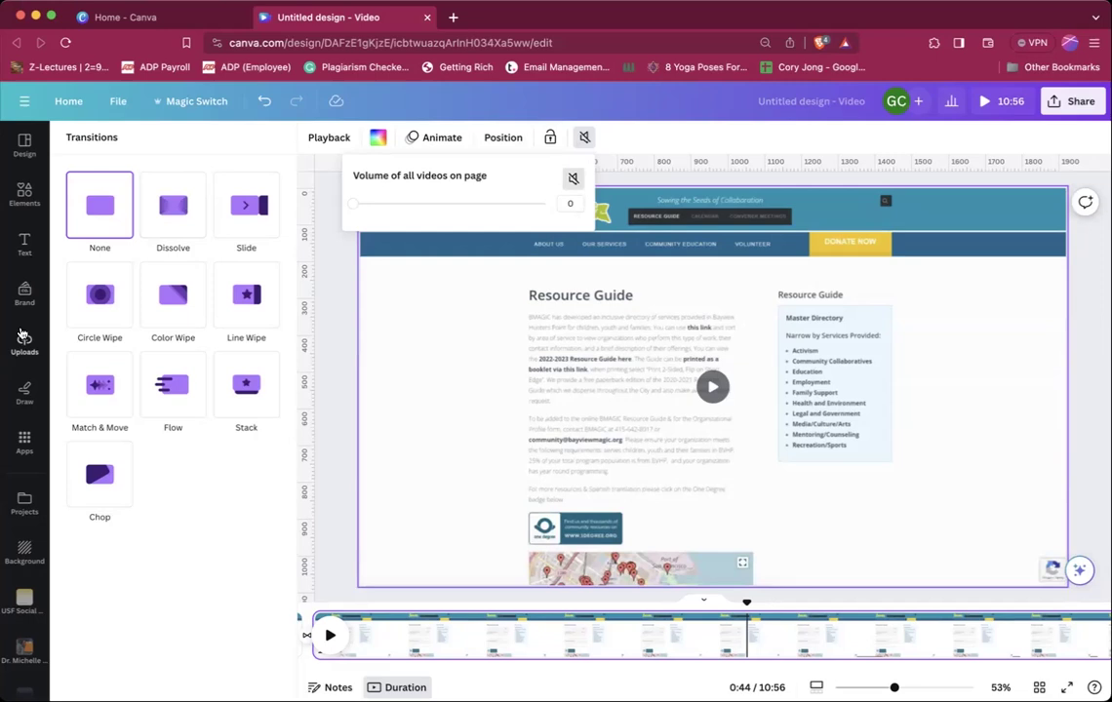
pyautogui.click(24, 341)
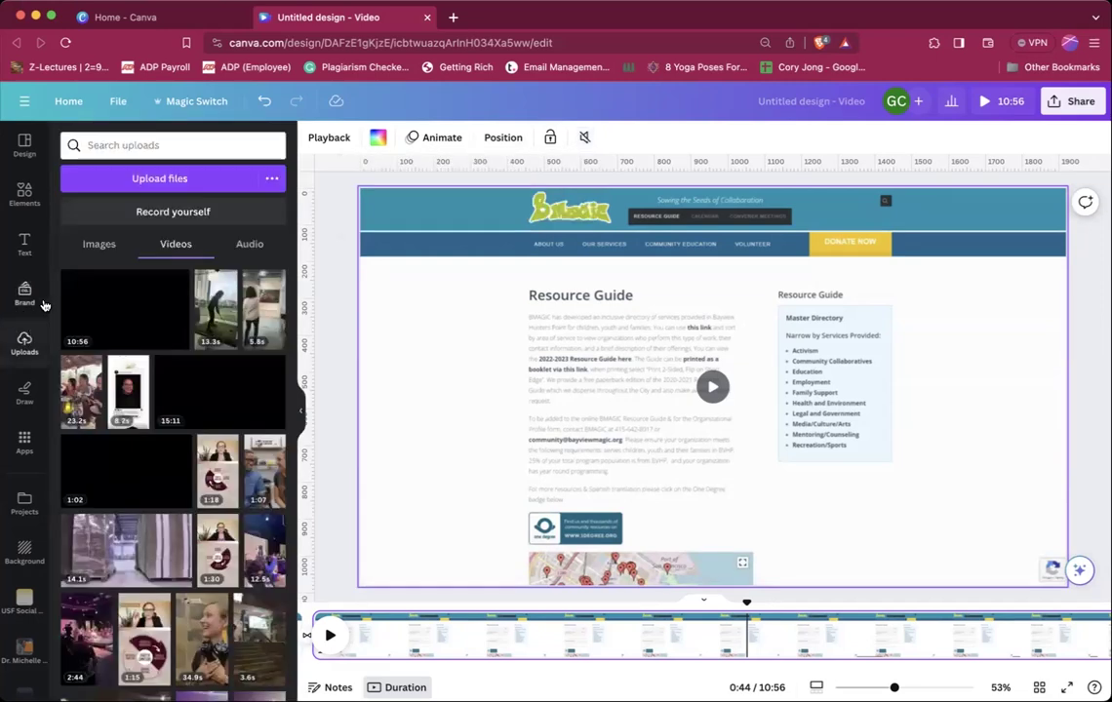
# Add the BYSE audio track under the opening clip and trim it to about 11.9s.
pyautogui.click(248, 245)
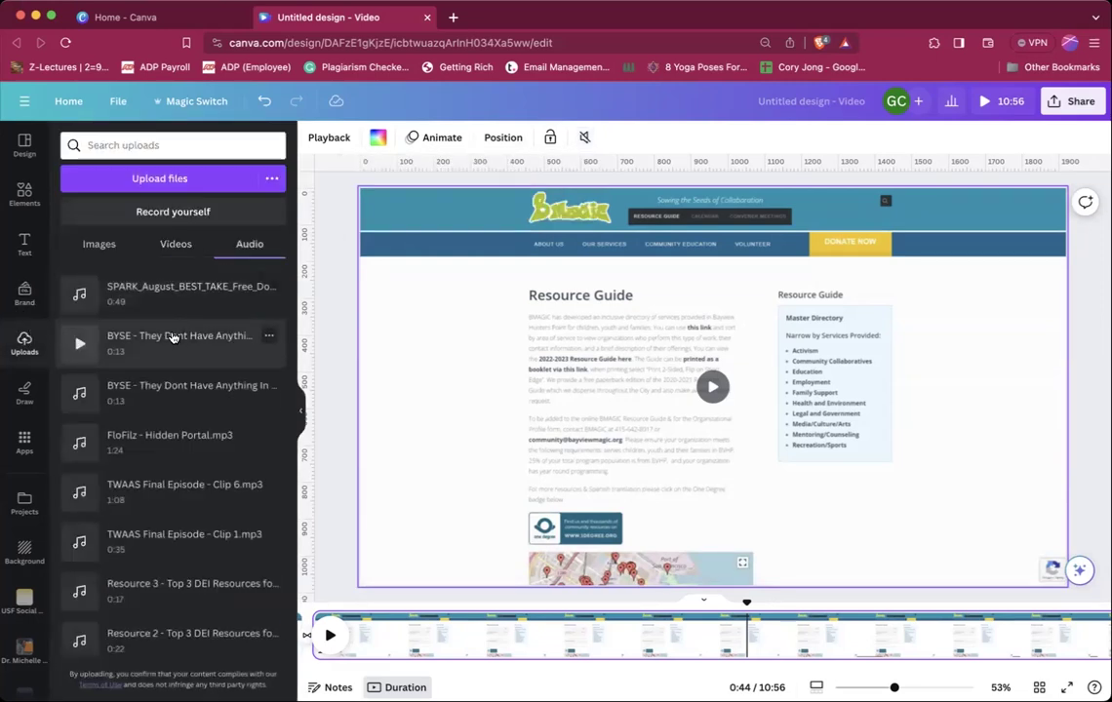
pyautogui.moveTo(171, 339); pyautogui.dragTo(432, 655)
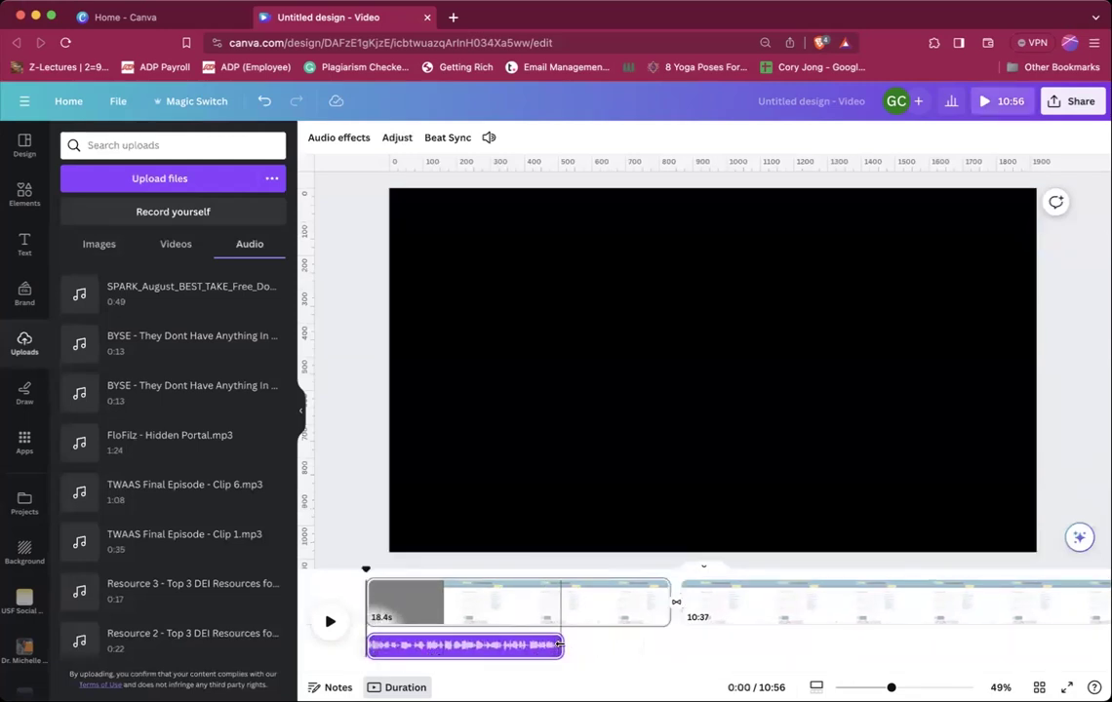
pyautogui.moveTo(559, 644)
pyautogui.mouseDown()
pyautogui.moveTo(585, 647)
pyautogui.moveTo(509, 649)
pyautogui.moveTo(563, 647)
pyautogui.mouseUp()
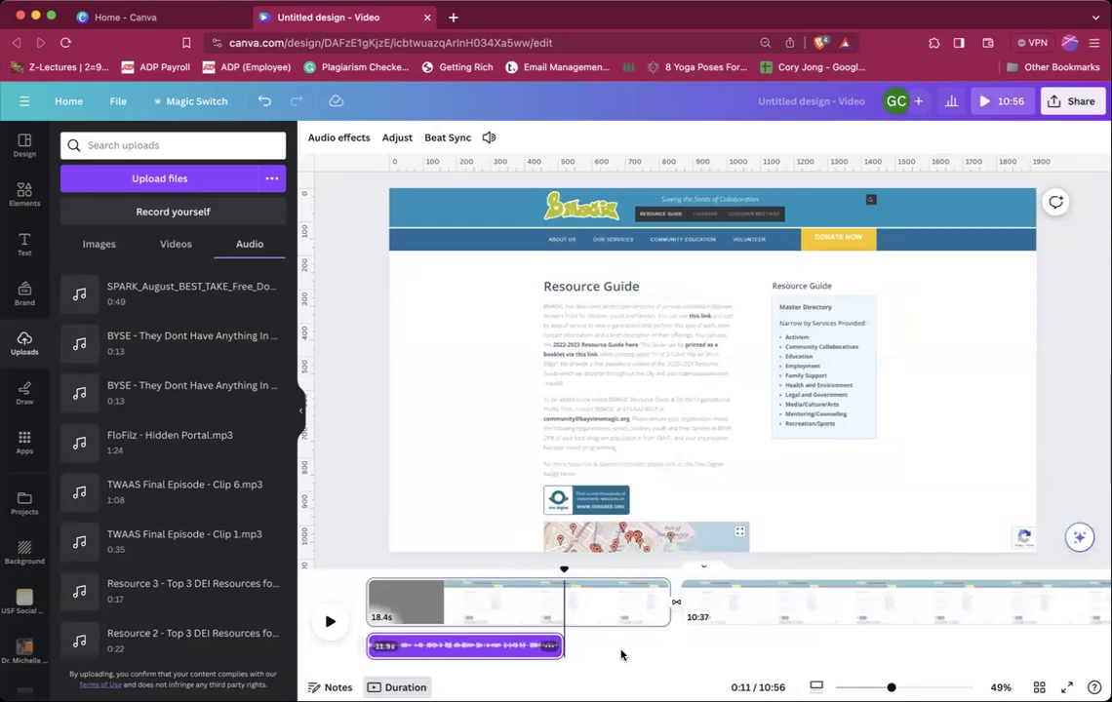
pyautogui.click(469, 652)
pyautogui.click(437, 272)
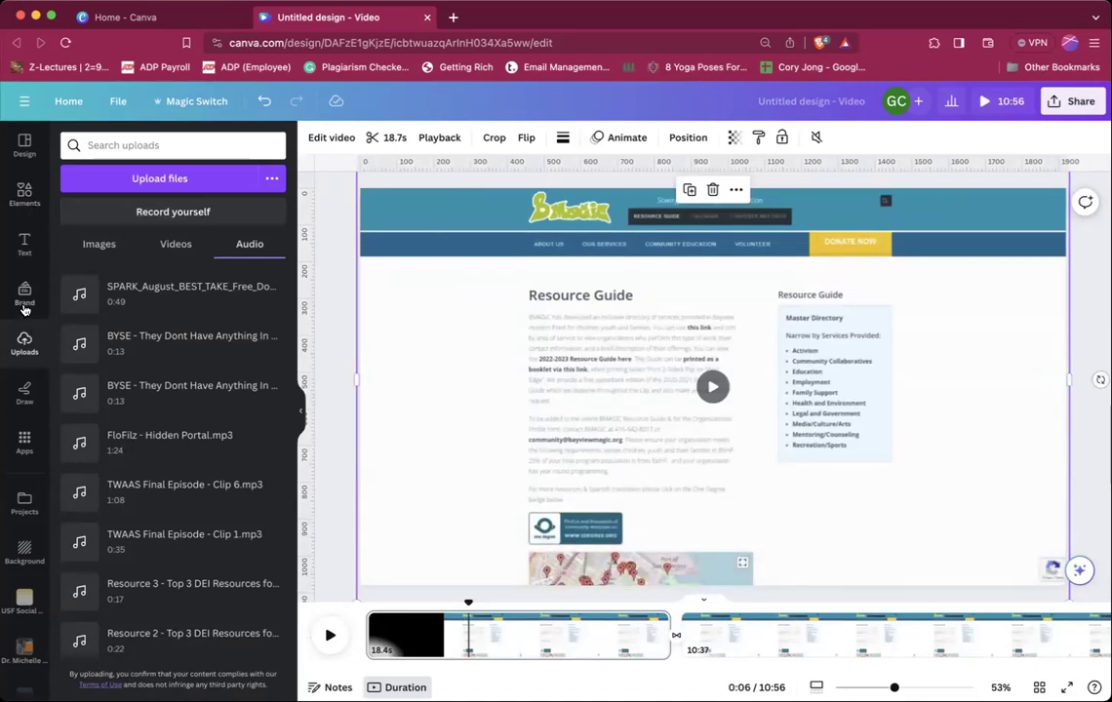
# Add, move and resize a trial podcast video, delete it, then open the Elements library.
pyautogui.click(164, 245)
pyautogui.click(259, 470)
pyautogui.moveTo(737, 330); pyautogui.dragTo(973, 343)
pyautogui.moveTo(1039, 241); pyautogui.dragTo(444, 305)
pyautogui.press('Delete')
pyautogui.click(100, 246)
pyautogui.click(28, 200)
# Search Elements for 'thumbs up' and add a thumbs-up hand photo to the page.
pyautogui.click(128, 144)
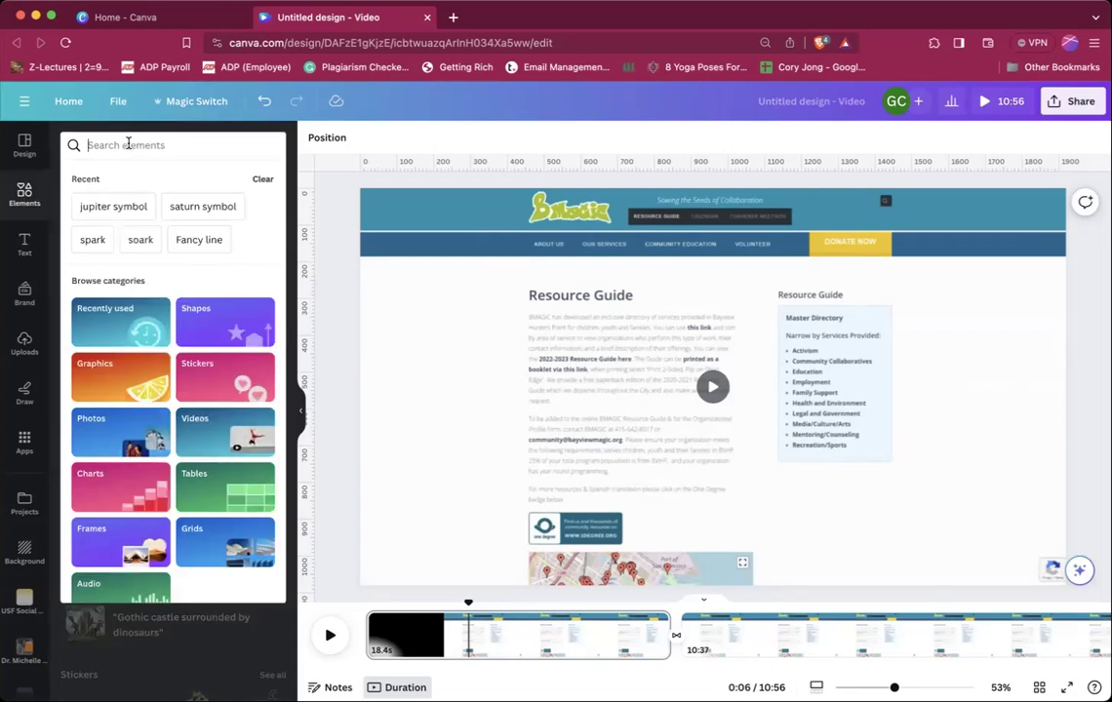
pyautogui.write('thumbs up')
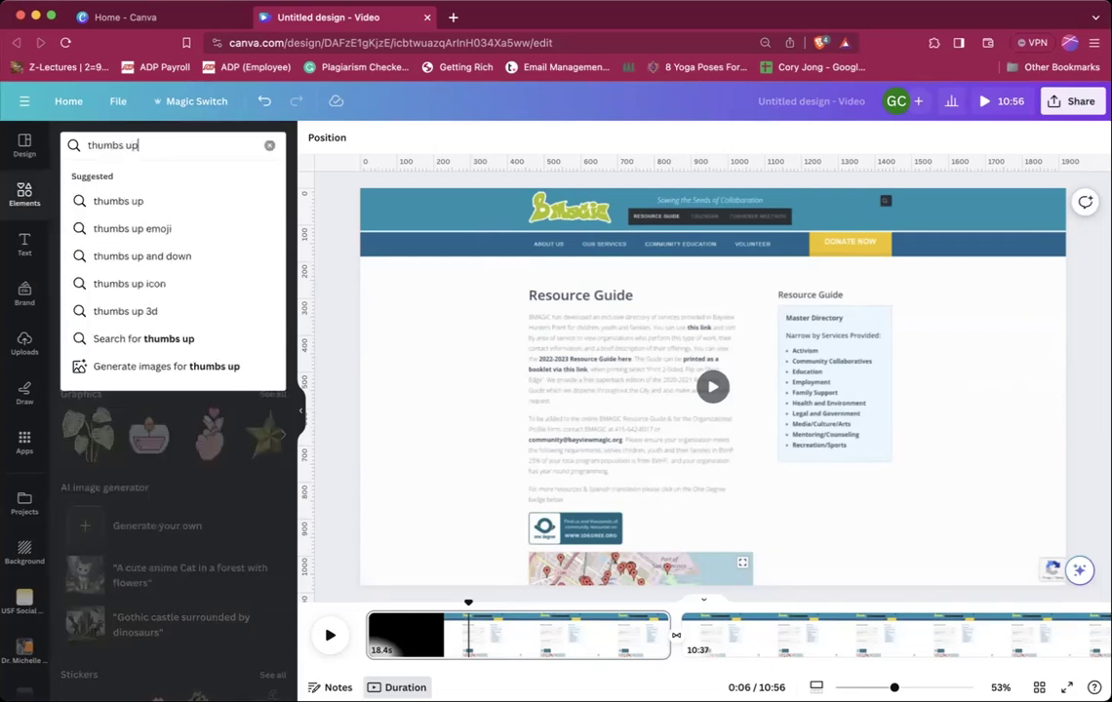
pyautogui.press('Return')
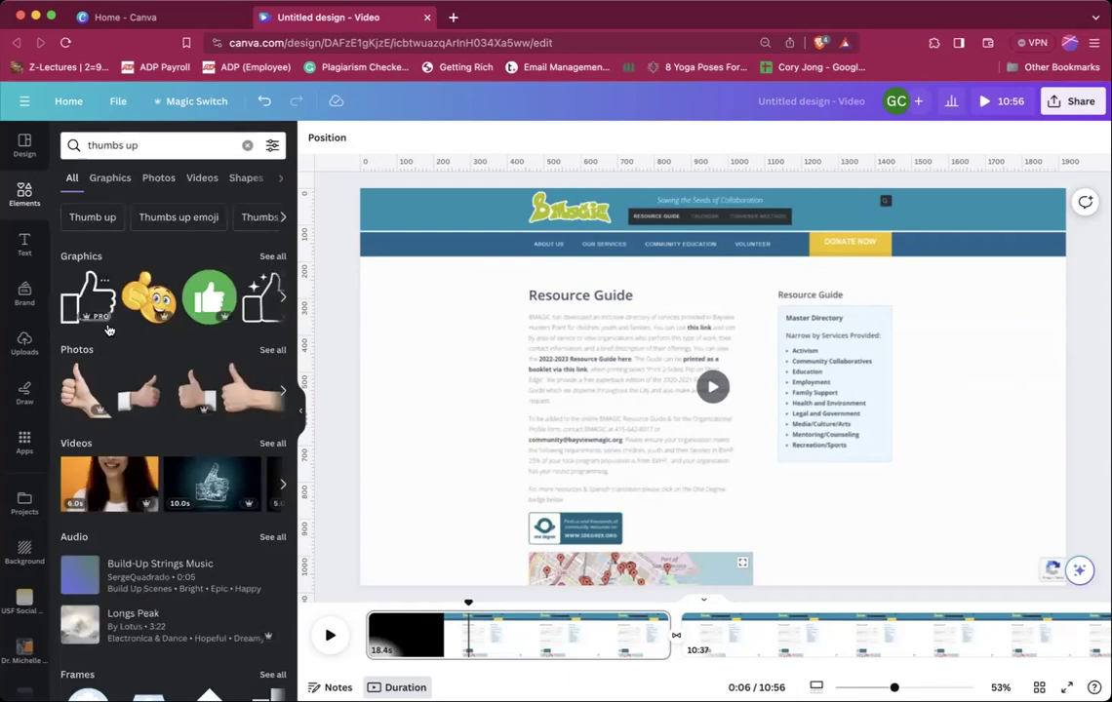
pyautogui.click(87, 397)
# Shrink the thumbs-up photo and place it in the page's bottom-right corner.
pyautogui.moveTo(568, 237); pyautogui.dragTo(771, 449)
pyautogui.moveTo(871, 497); pyautogui.dragTo(929, 531)
pyautogui.moveTo(841, 527); pyautogui.dragTo(957, 562)
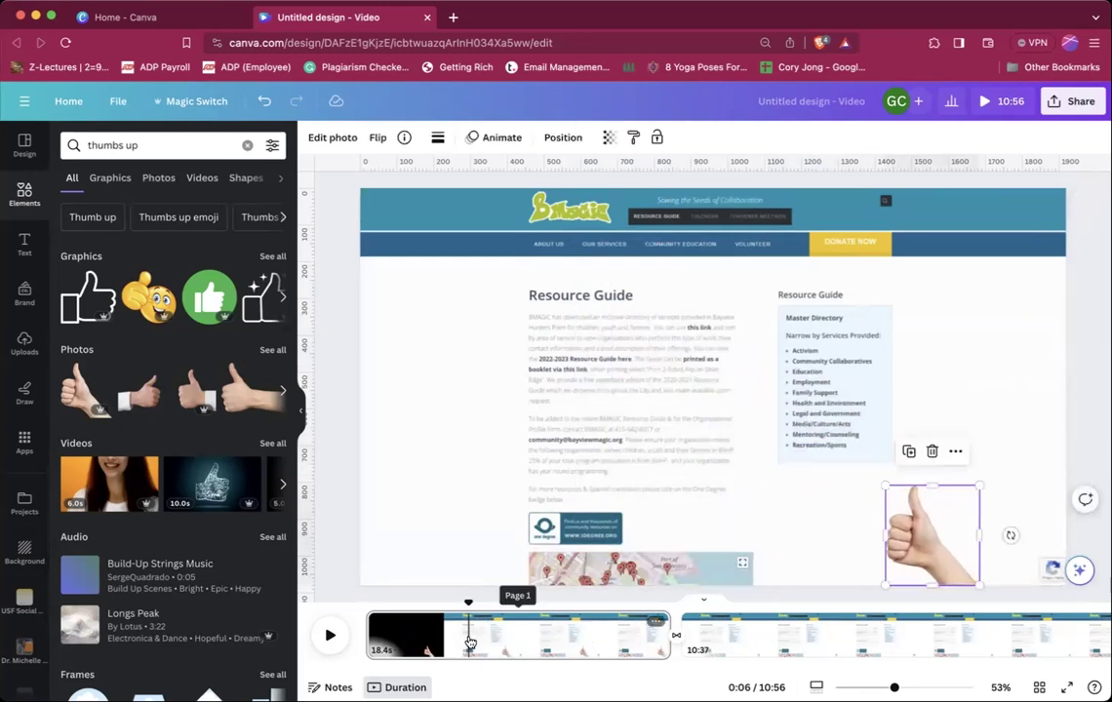
pyautogui.click(469, 642)
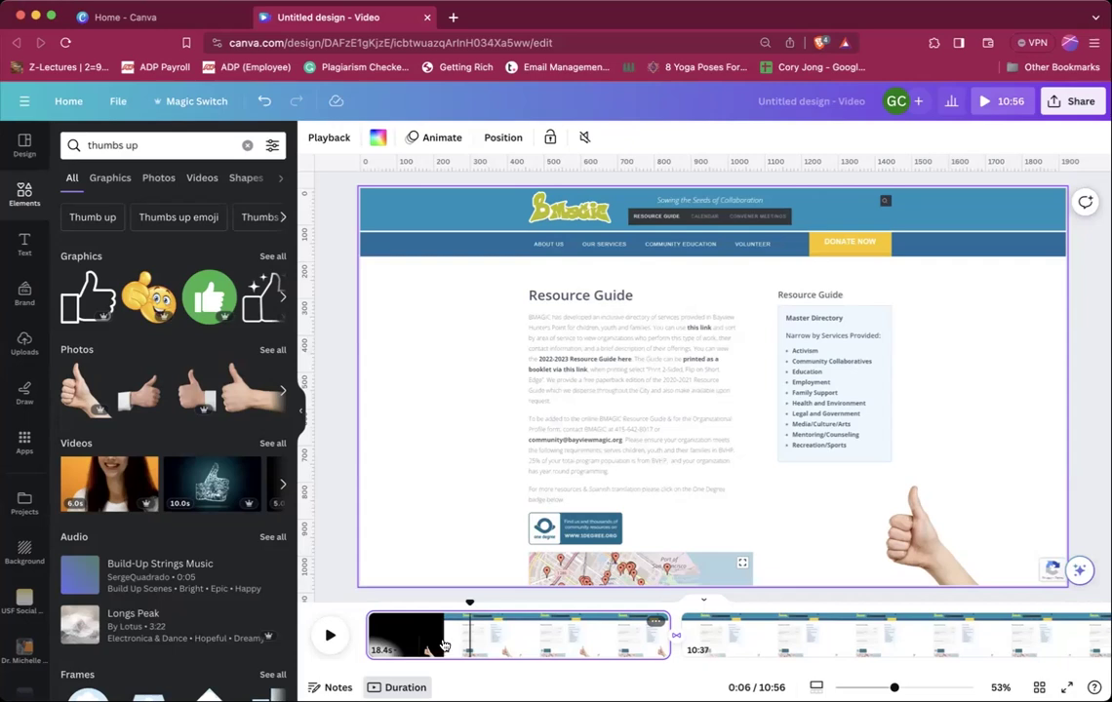
# Split the opening clip into 6.9s and 11.5s pages and delete the thumbs-up from the second page.
pyautogui.rightClick(481, 646)
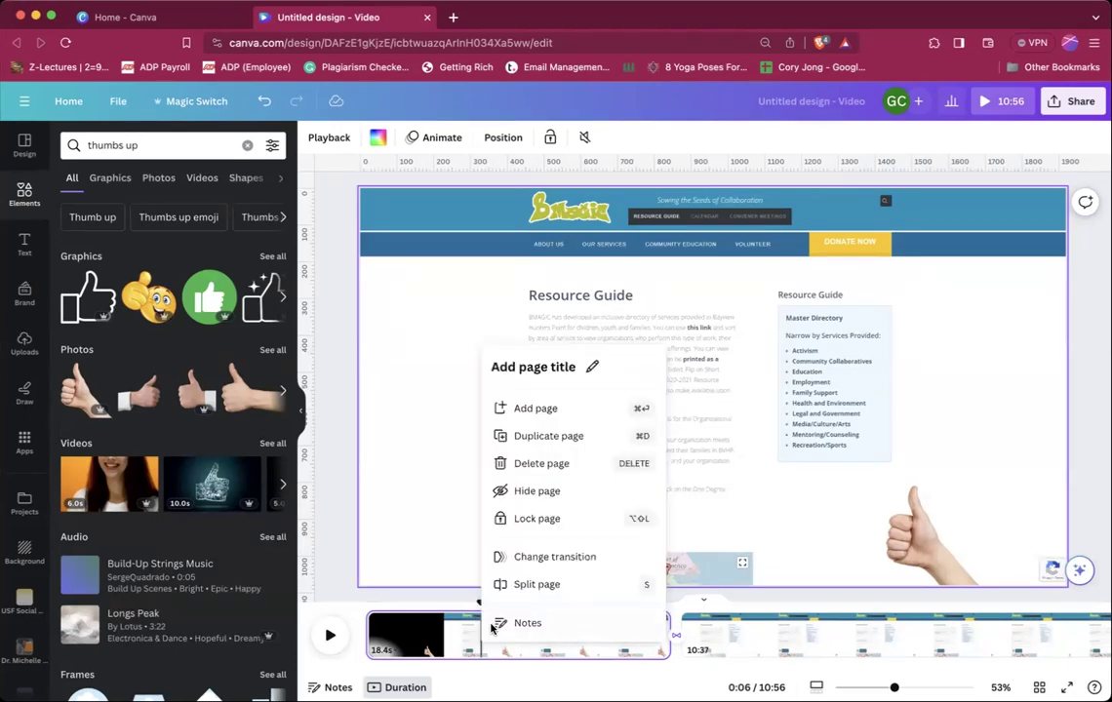
pyautogui.click(526, 586)
pyautogui.click(529, 638)
pyautogui.click(917, 550)
pyautogui.press('Delete')
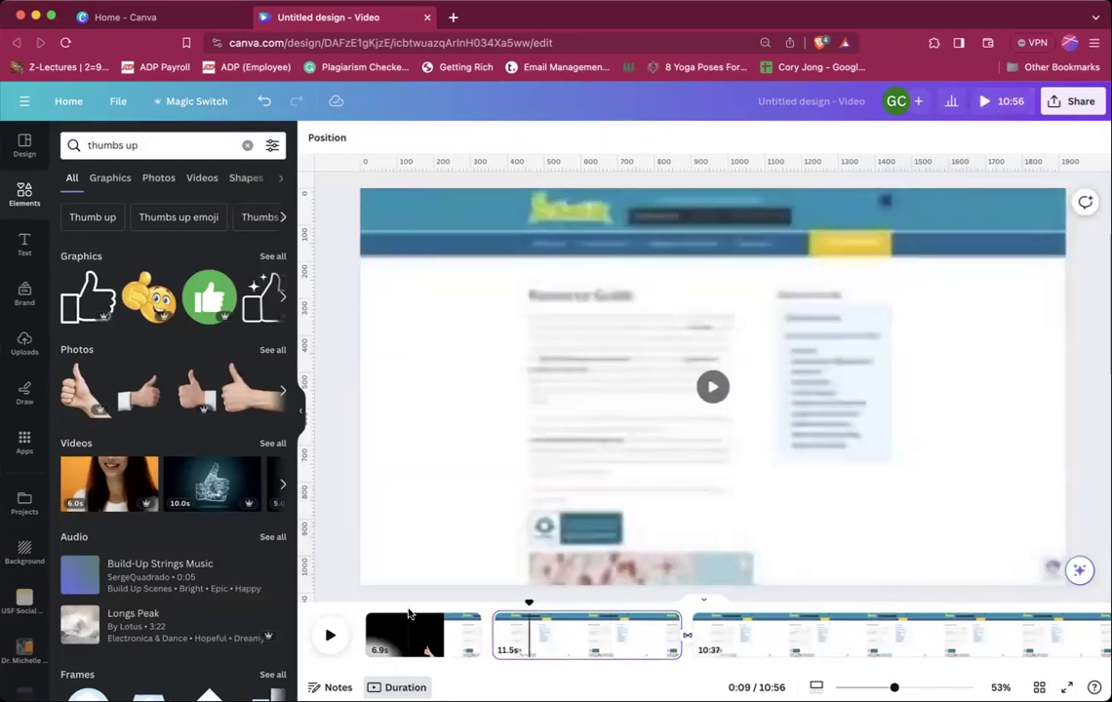
# Preview the first page, then delete its thumbs-up photo too.
pyautogui.click(413, 627)
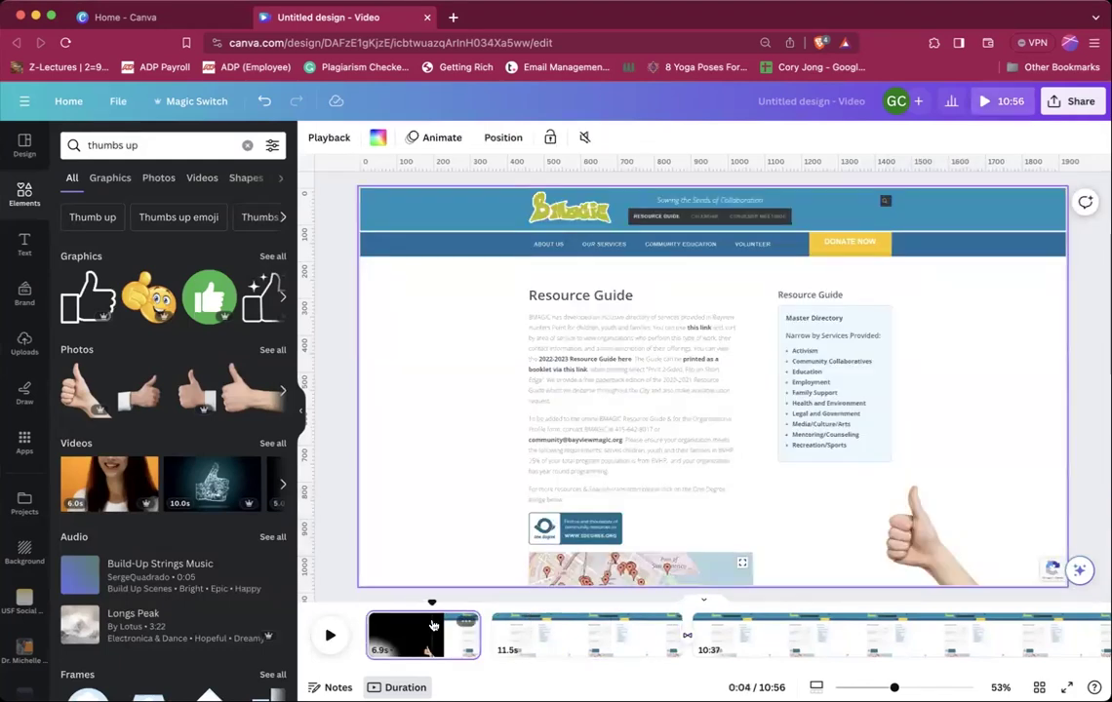
pyautogui.press('space')
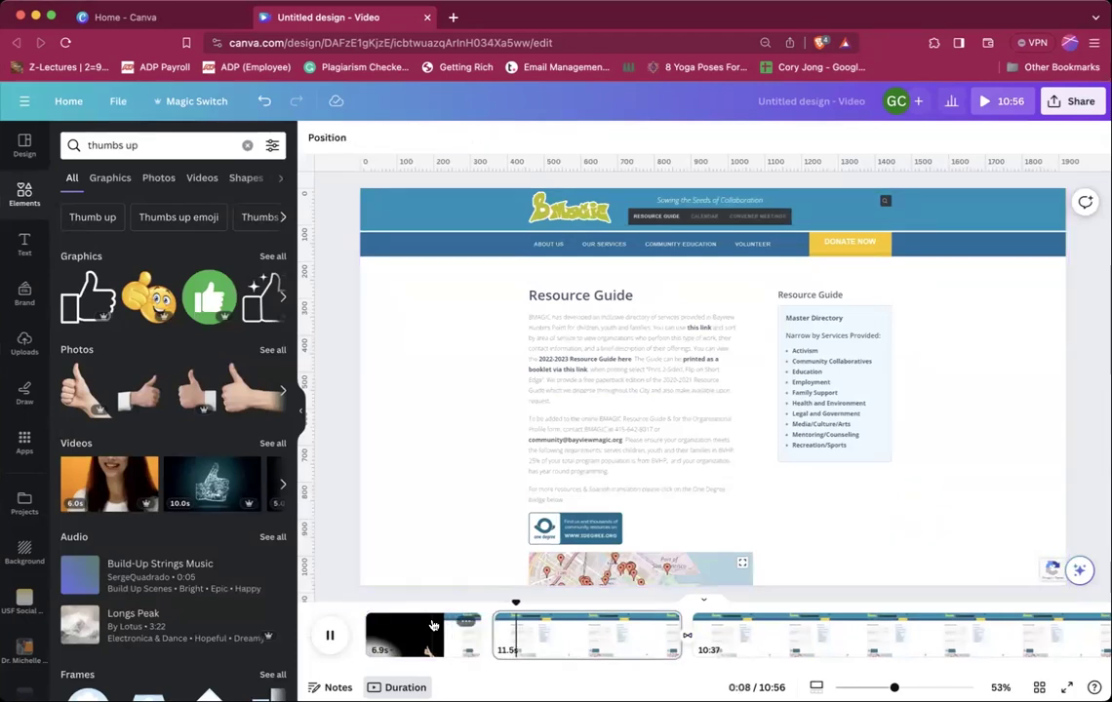
pyautogui.press('space')
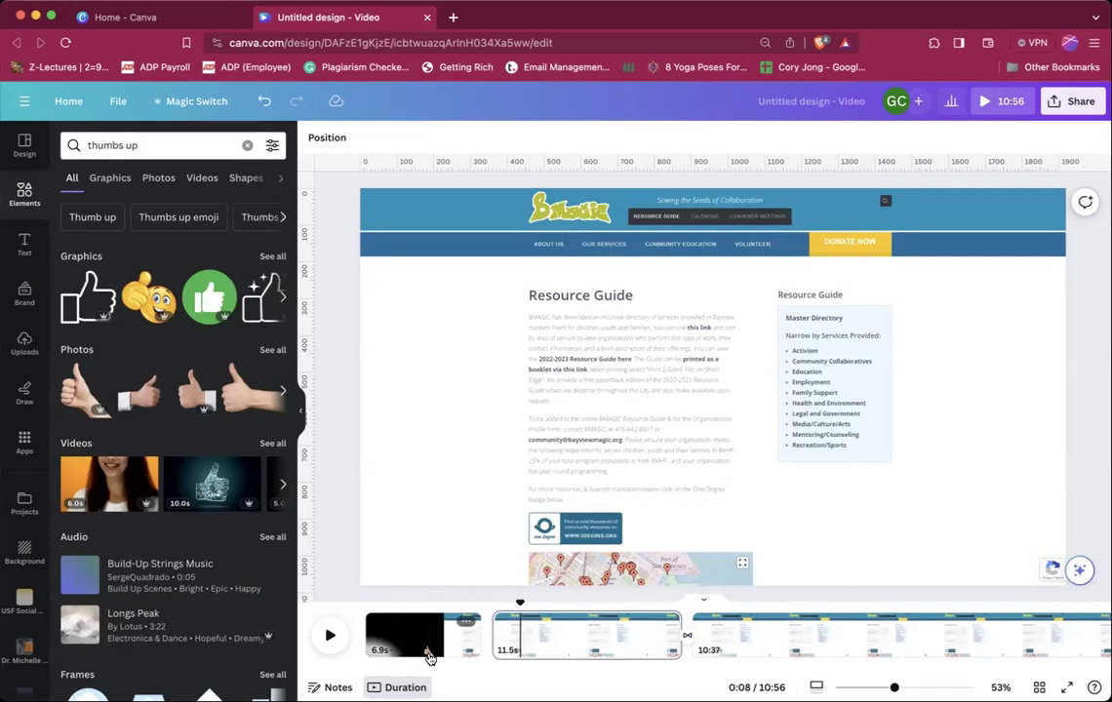
pyautogui.click(429, 658)
pyautogui.click(912, 570)
pyautogui.press('Delete')
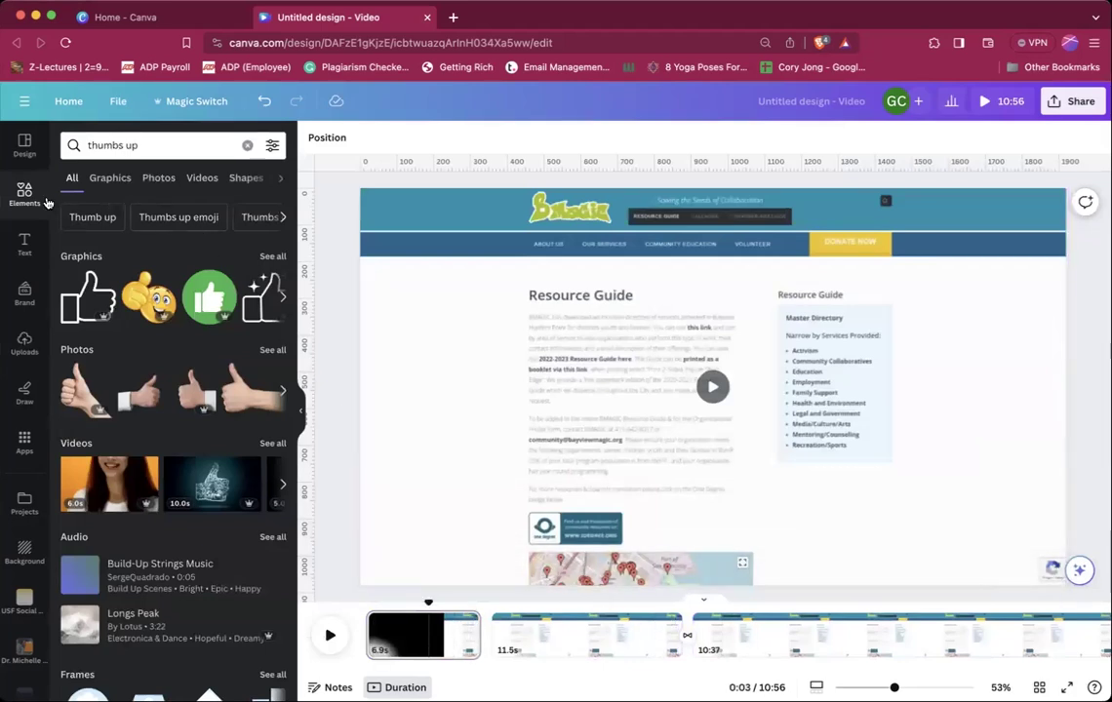
# Filter the thumbs up results to Shapes, add an arrow, move it bottom-right, then delete it.
pyautogui.click(244, 177)
pyautogui.click(80, 244)
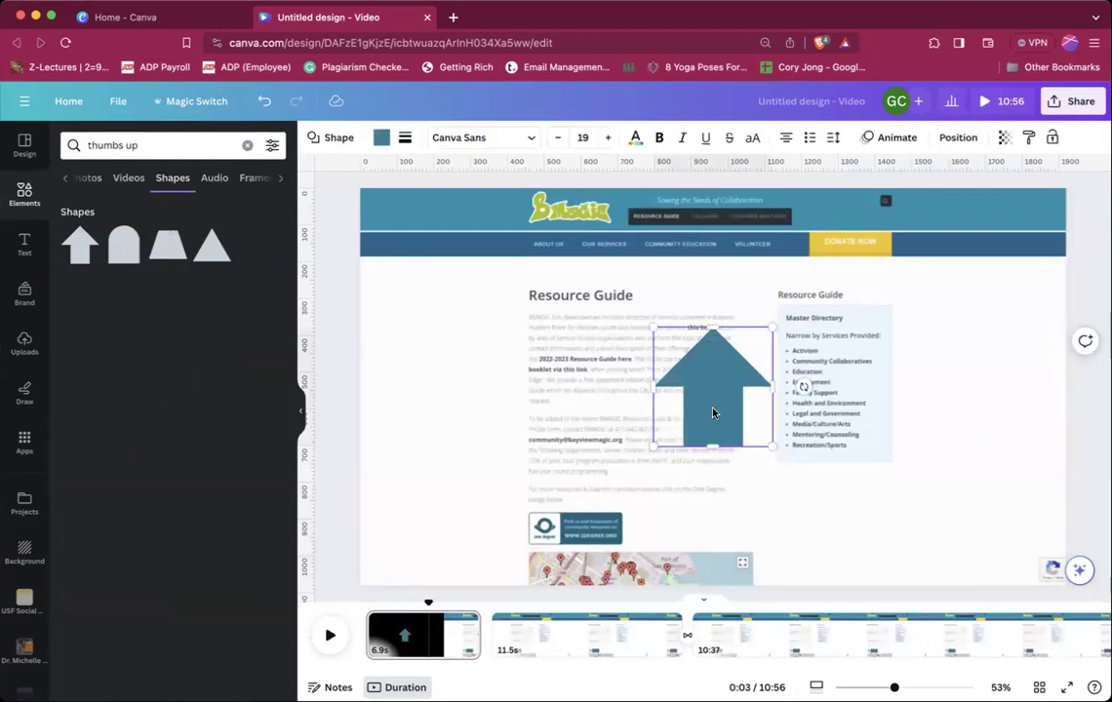
pyautogui.moveTo(717, 414); pyautogui.dragTo(923, 520)
pyautogui.moveTo(956, 552); pyautogui.dragTo(956, 555)
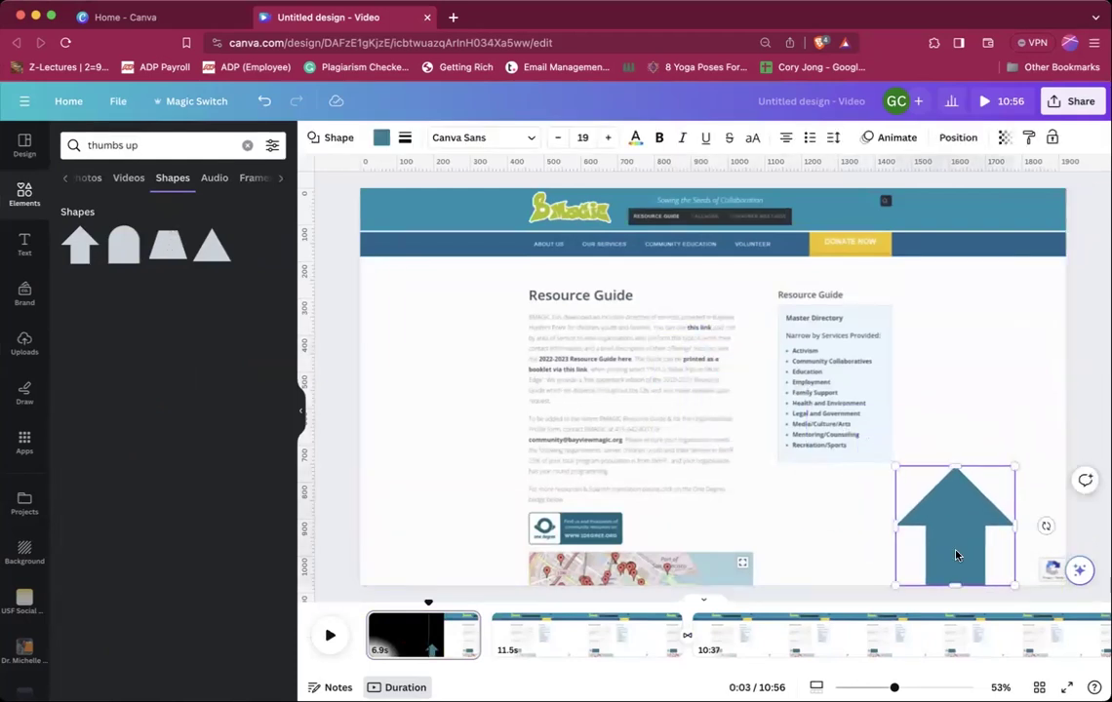
pyautogui.doubleClick(956, 555)
pyautogui.press('Delete')
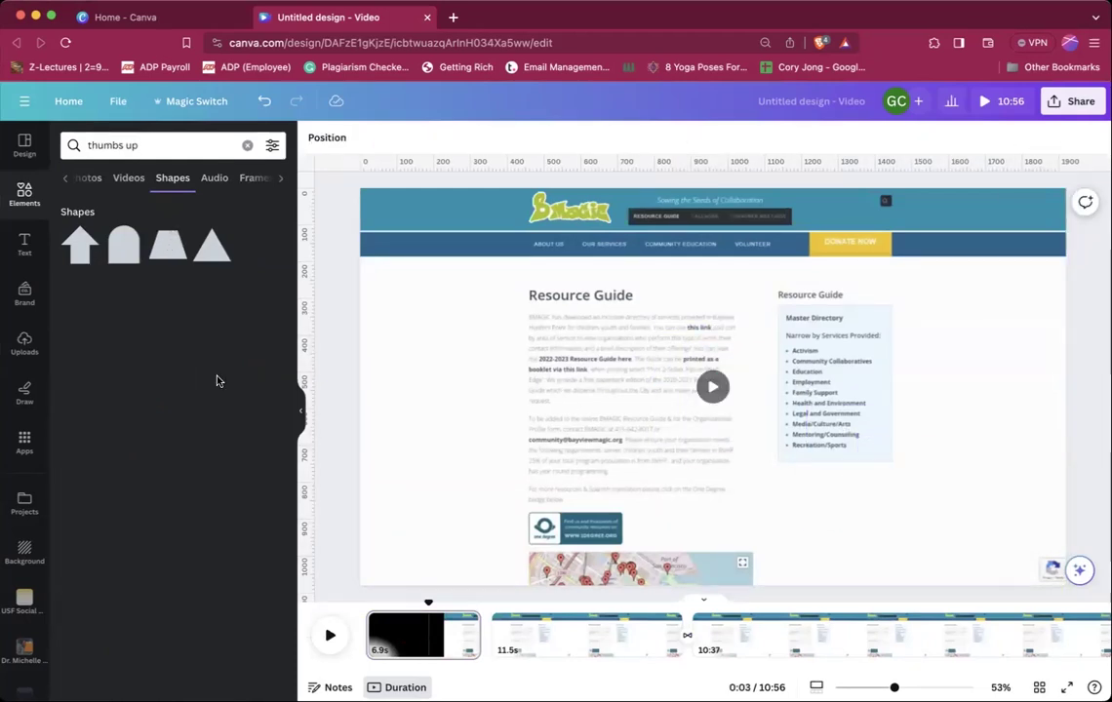